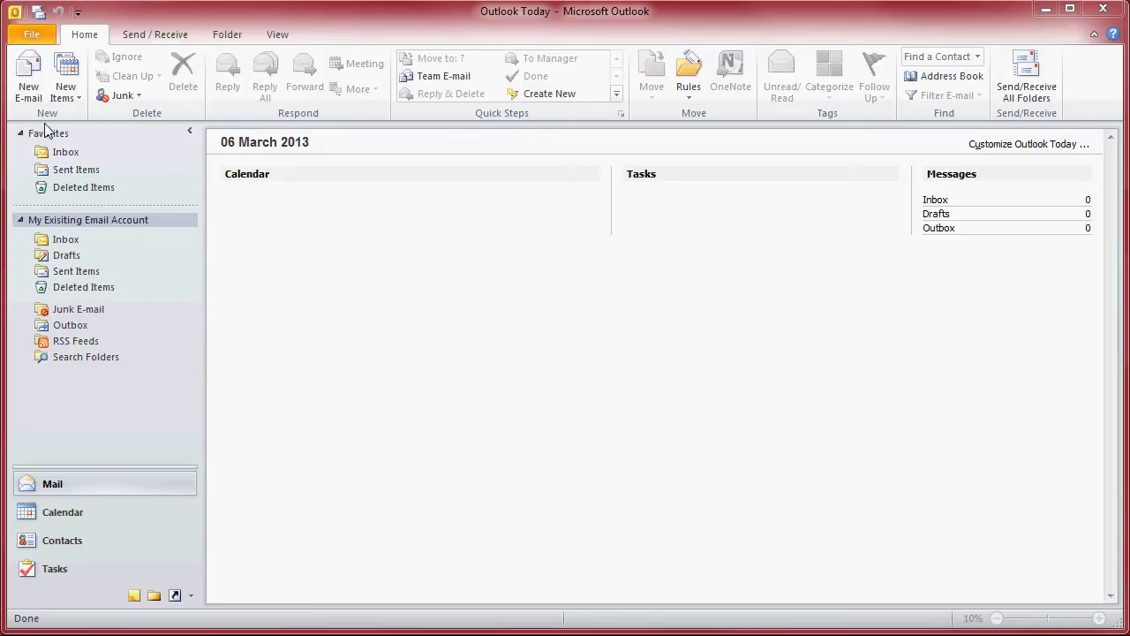
Start adding a new account with manually configured server settings, choosing Internet E-mail as the service
click(32, 37)
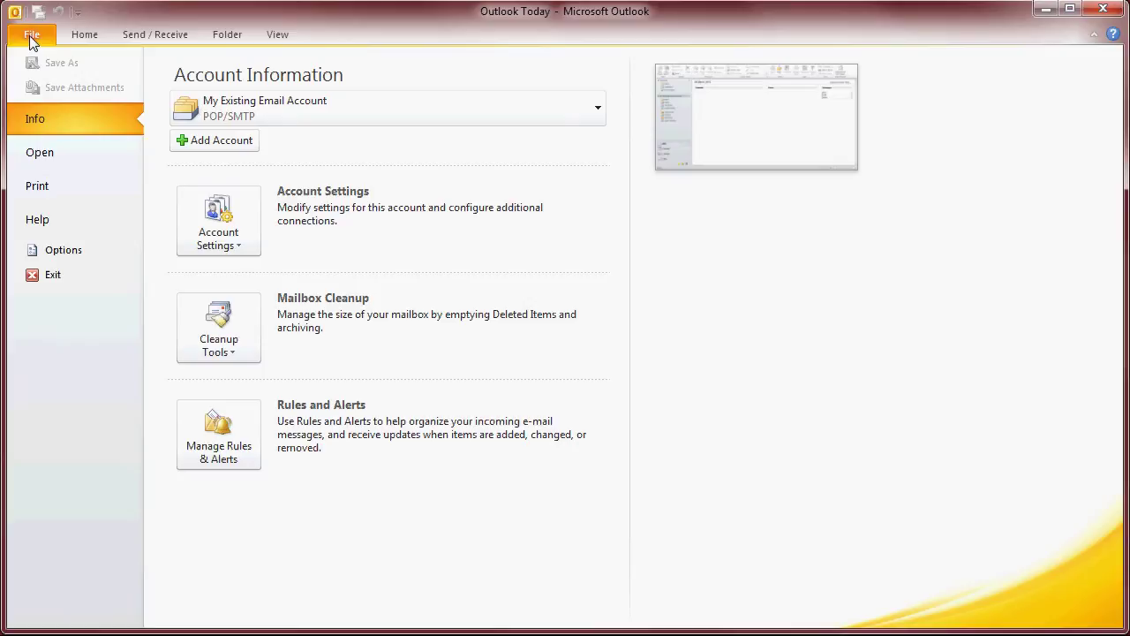
click(212, 143)
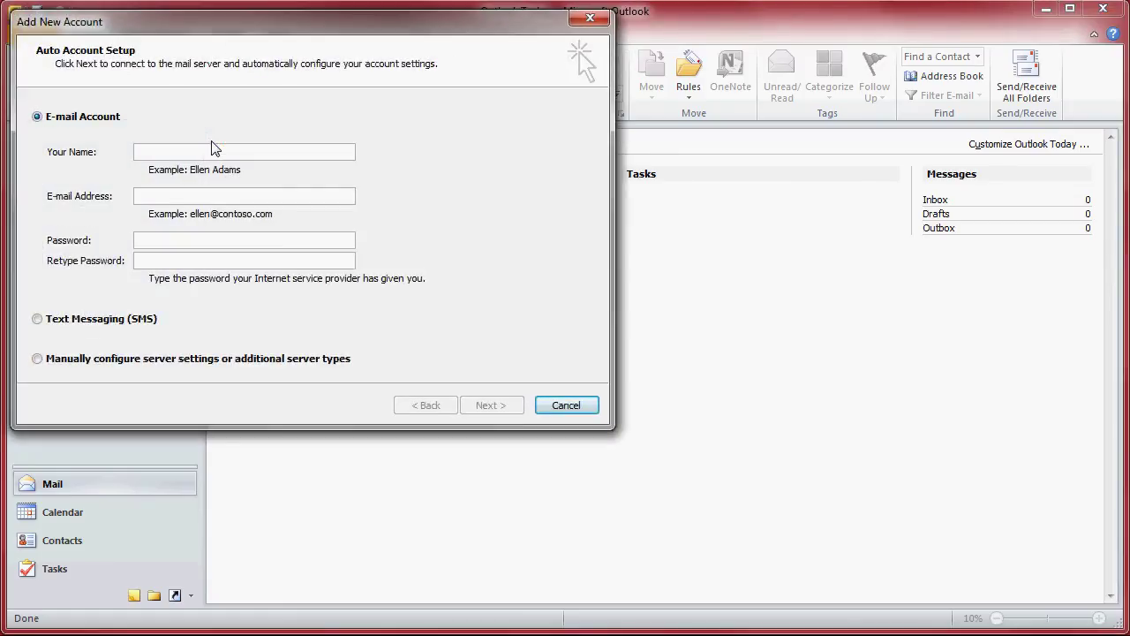
click(37, 360)
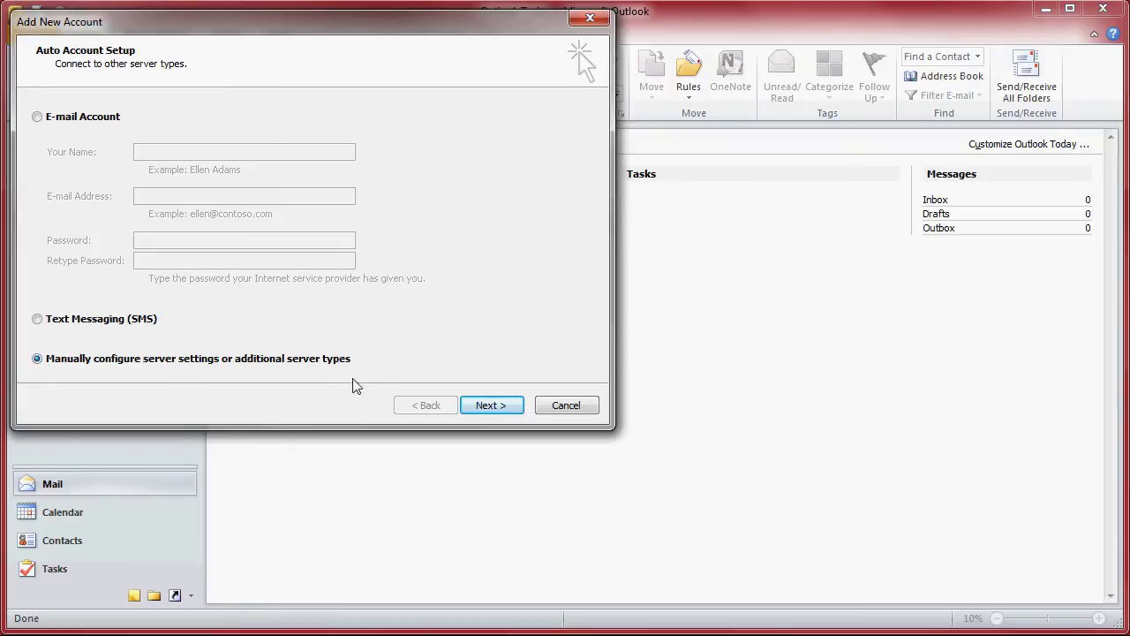
click(480, 410)
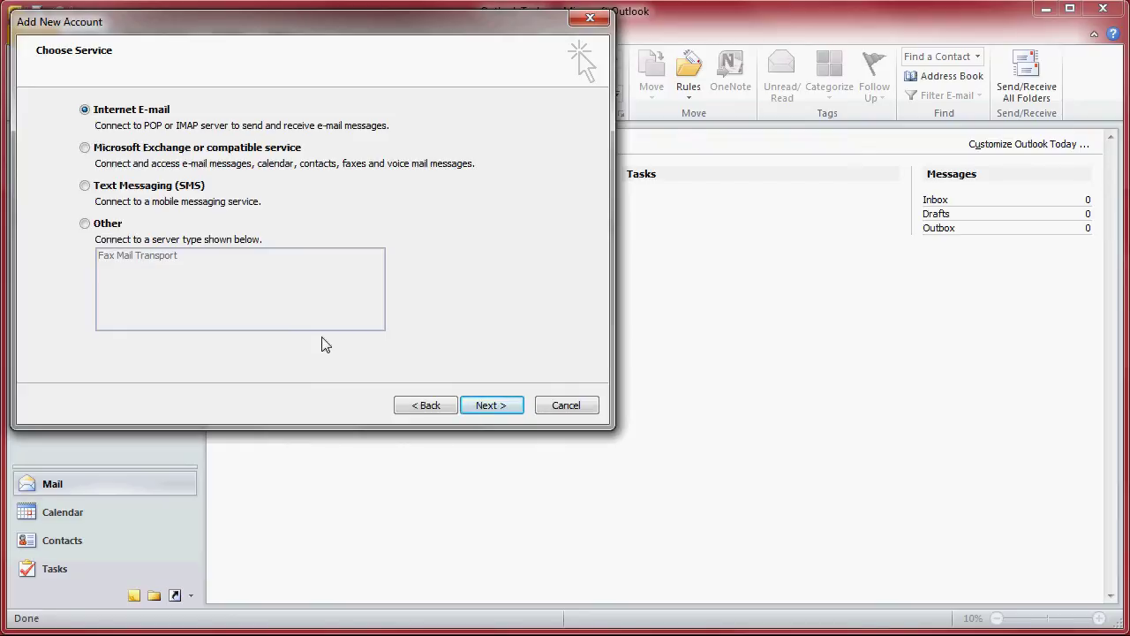
click(484, 406)
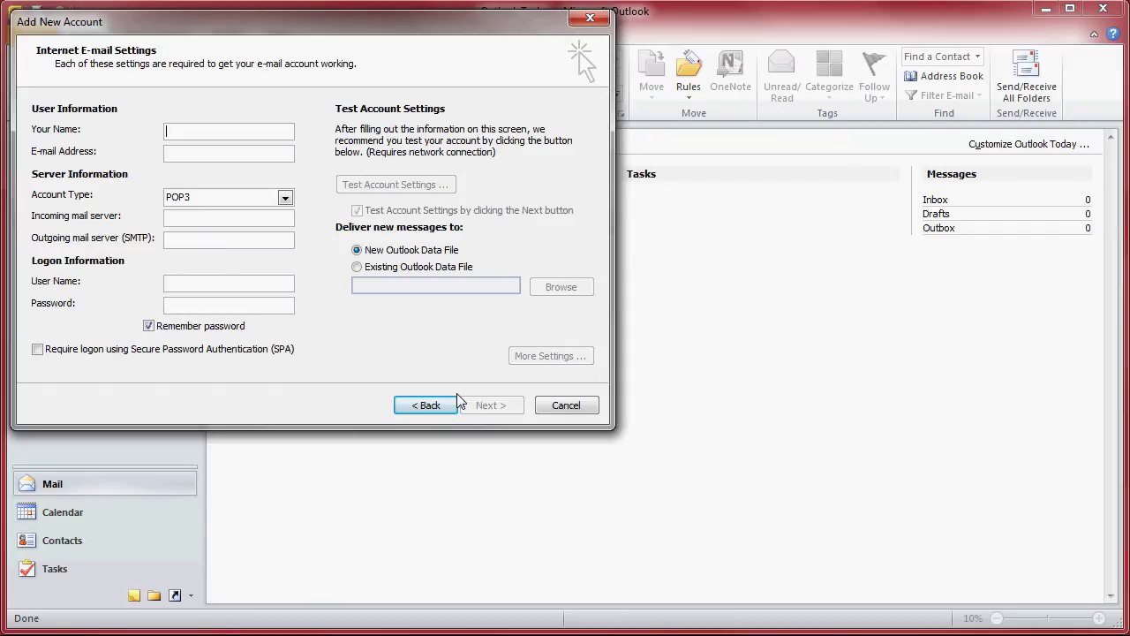
Enter Administrator as the display name and fill in the account's e-mail address
text(Administrator)
click(210, 153)
text(administr)
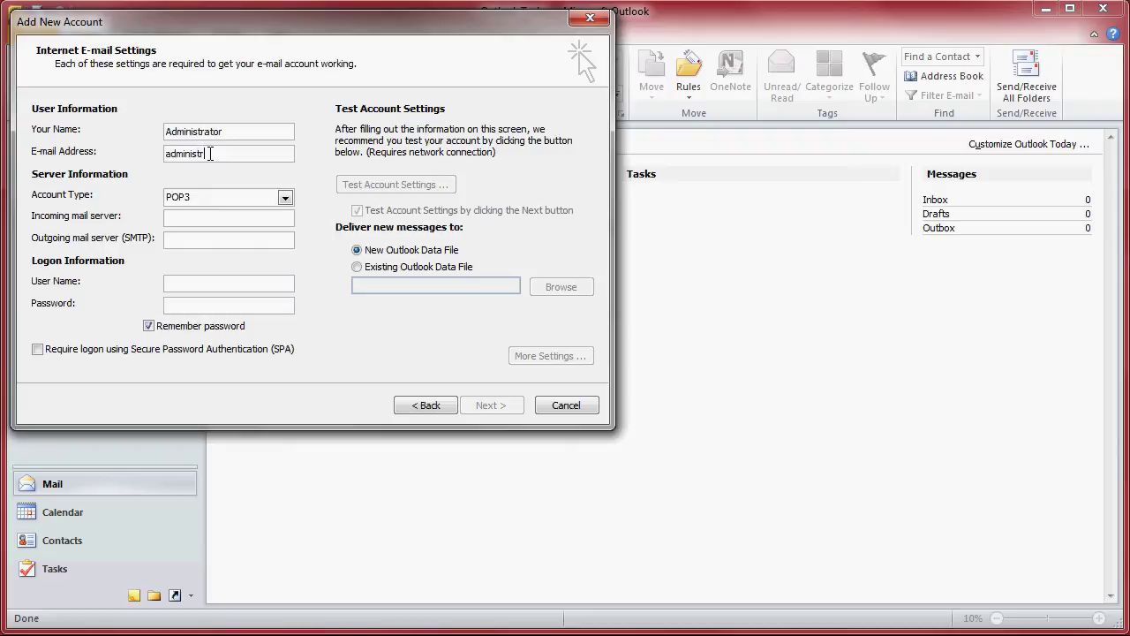
text(ator@yourhostname.demon.)
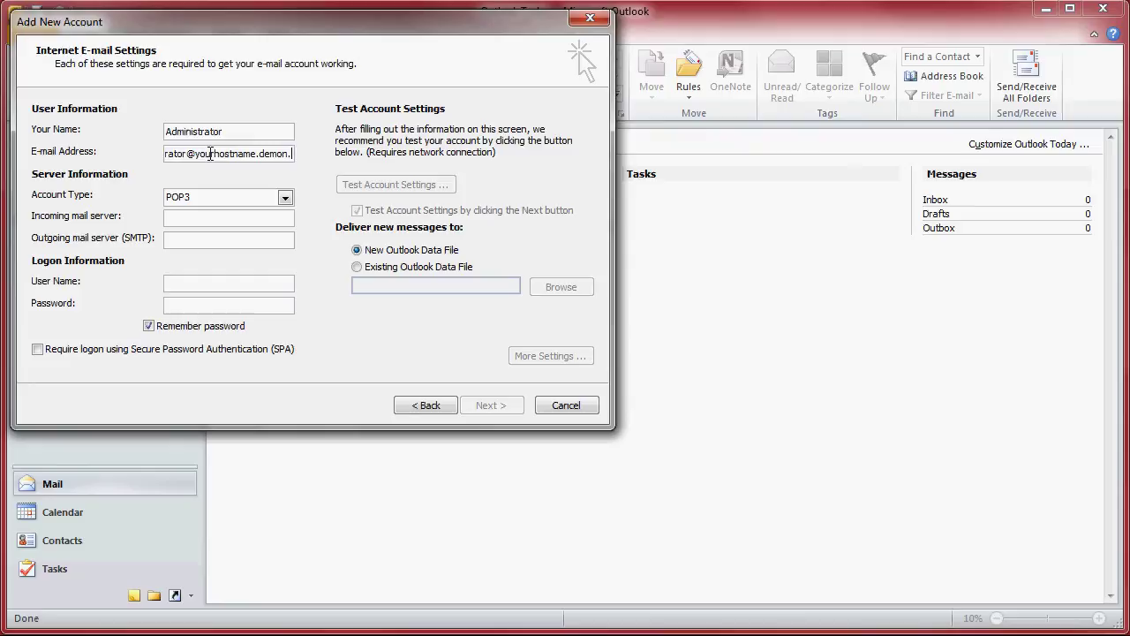
text(co.uk)
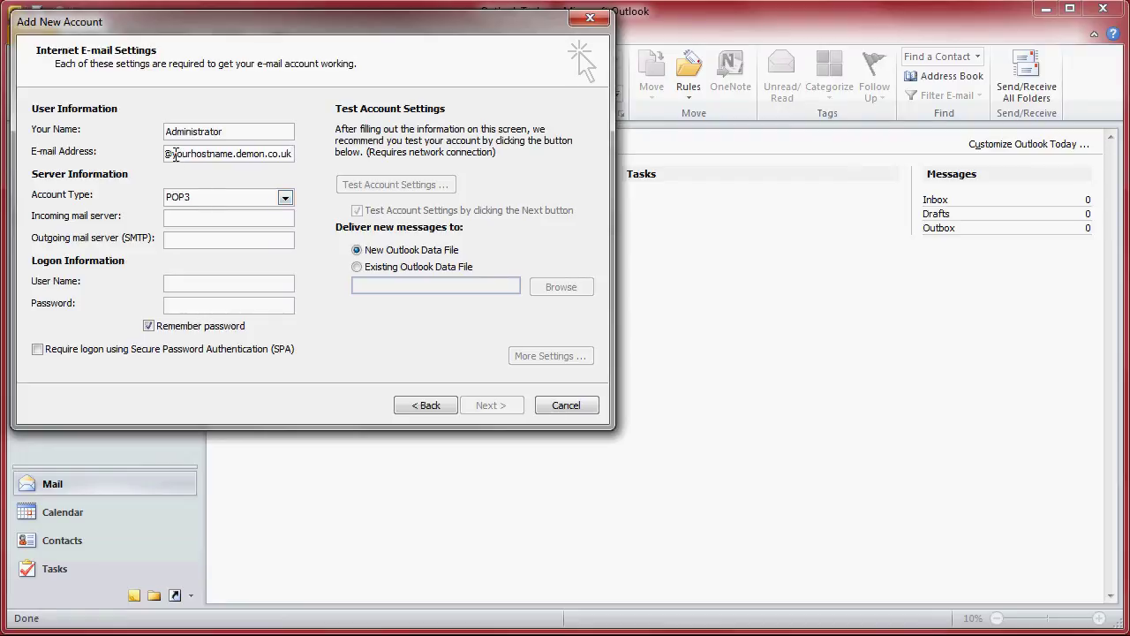
drag(175, 155, 131, 150)
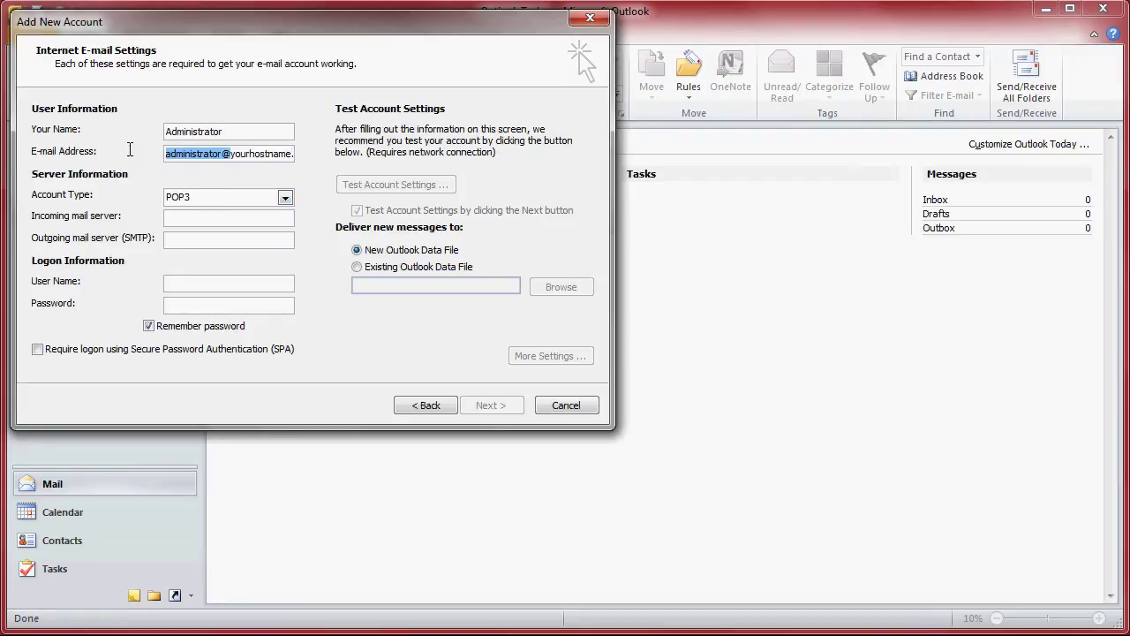
Set the incoming mail server to mail.demon.co.uk and the outgoing SMTP server to smtp.demon.co.uk
click(174, 216)
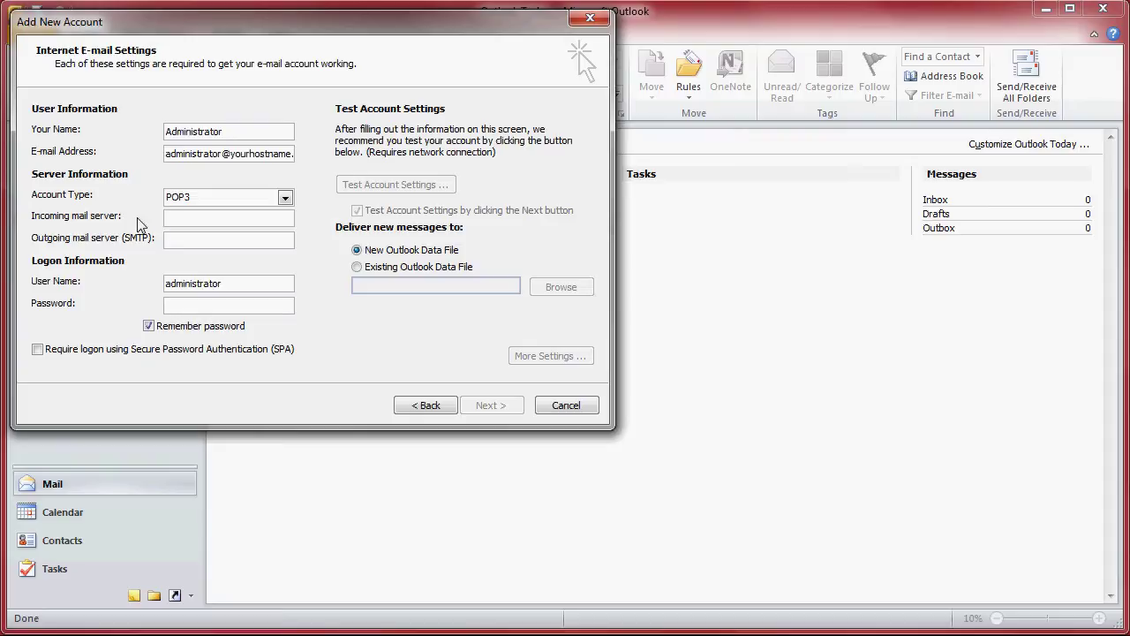
text(mail.demon.co.uk)
click(178, 241)
text(smtp.)
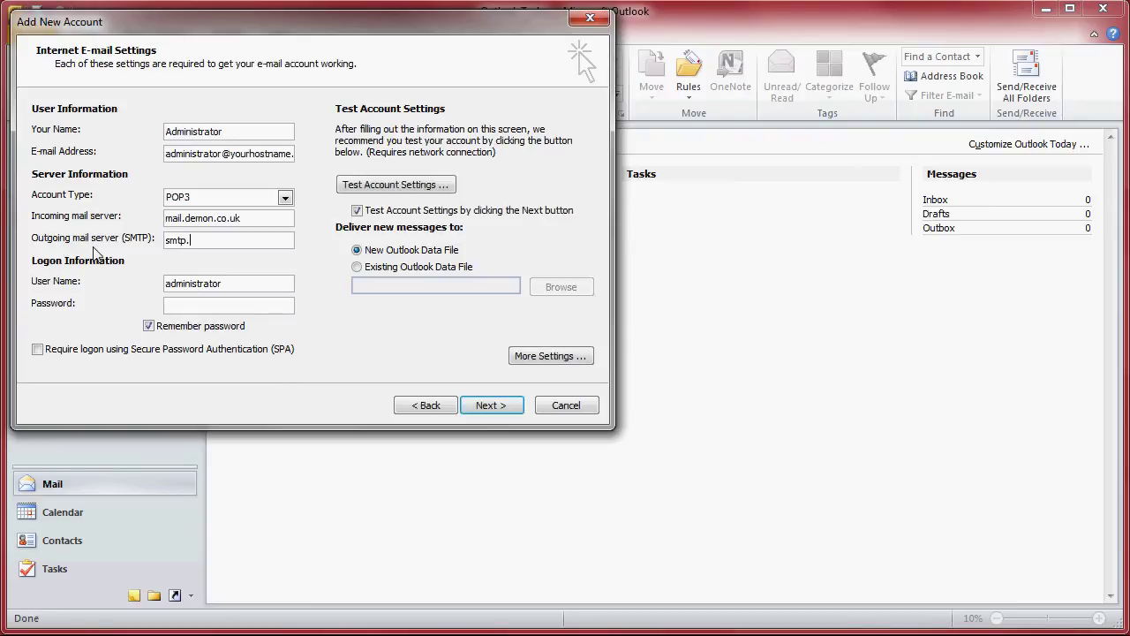
text(demon.co.uk)
Extend the logon user name to the full e-mail address and enter the account password
click(199, 302)
text(@yourhos)
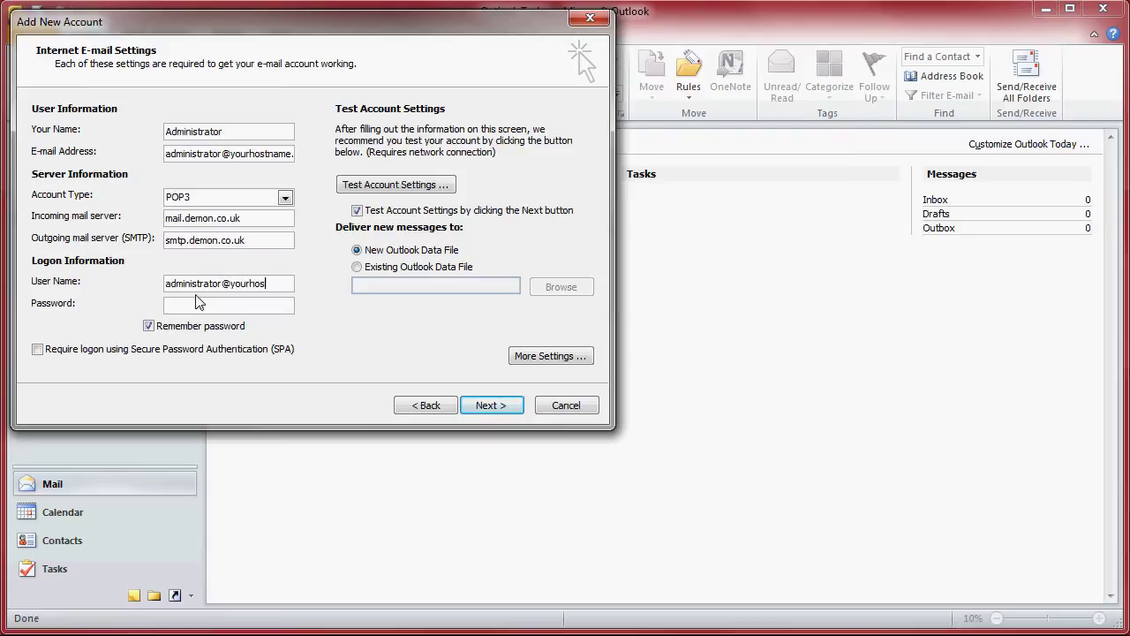
text(tname.dmeon.co.uk)
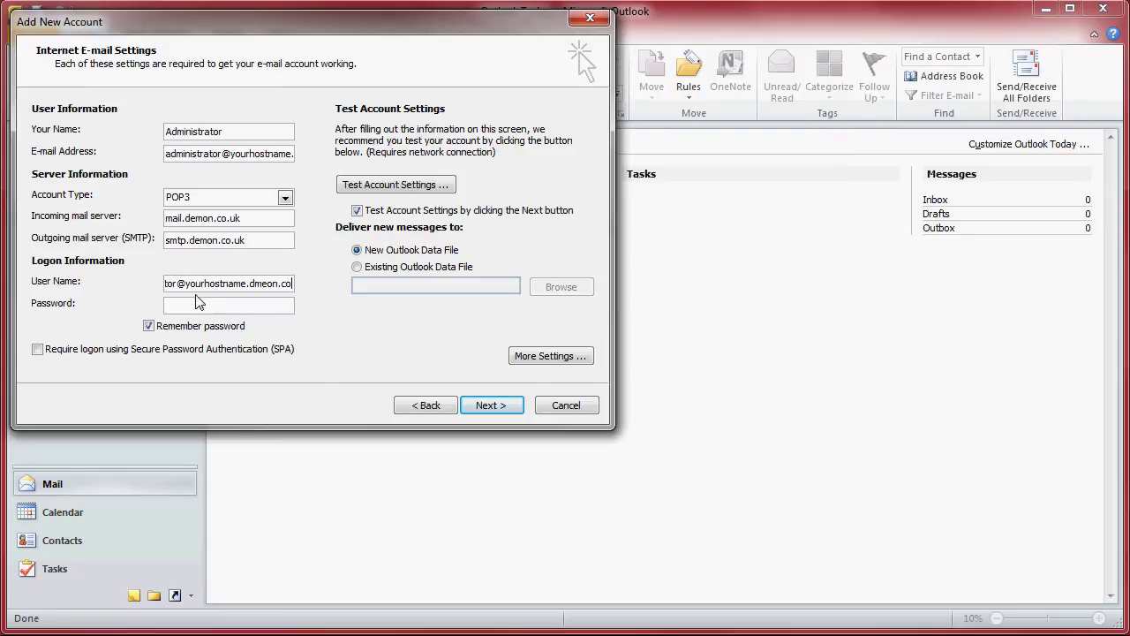
click(197, 304)
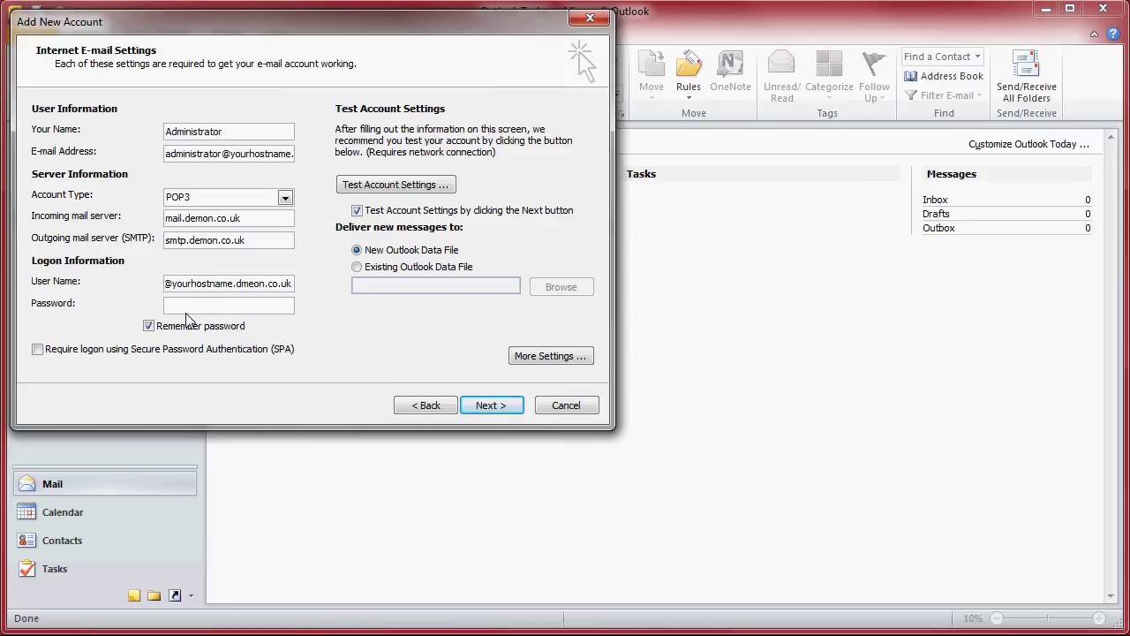
text(********)
drag(180, 279, 120, 283)
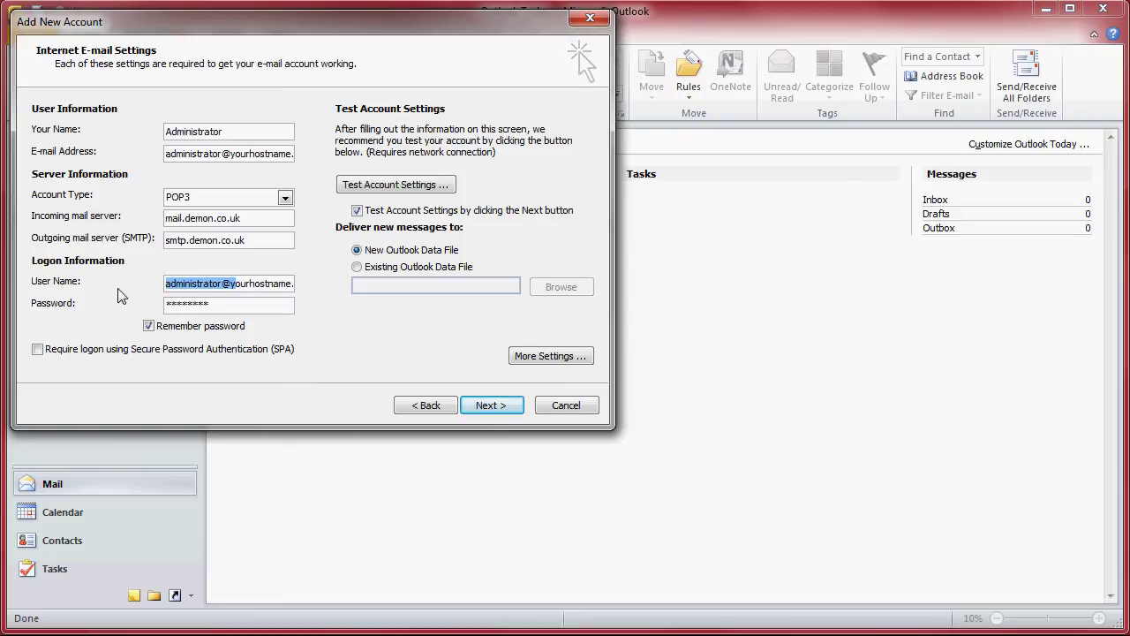
click(169, 287)
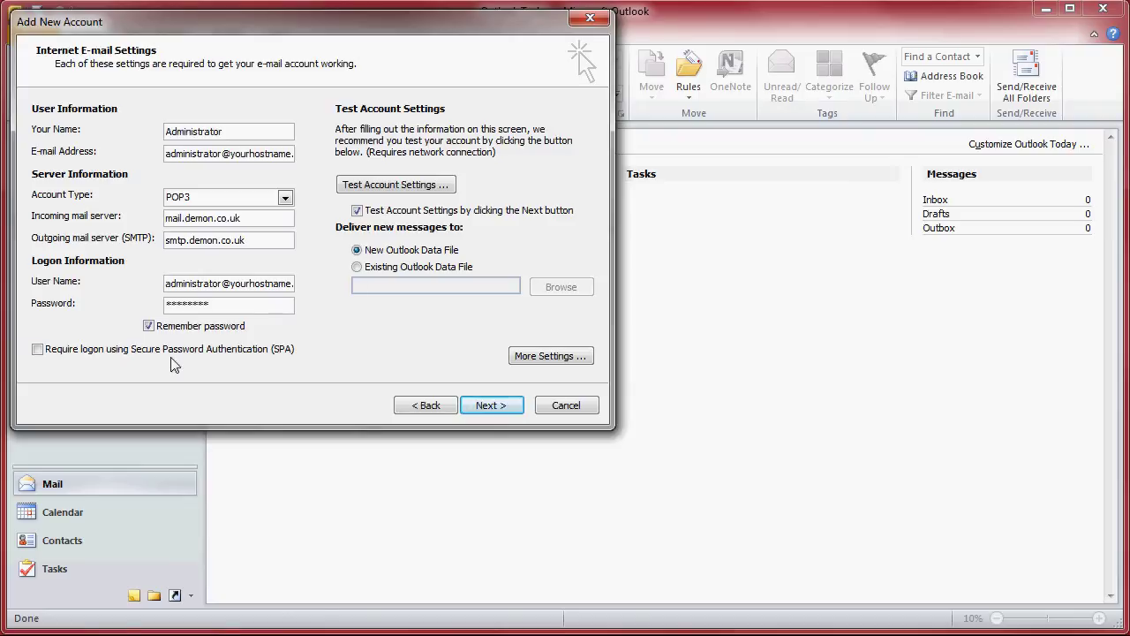
Enable authentication for the outgoing SMTP server, using the same settings as the incoming mail server
click(530, 360)
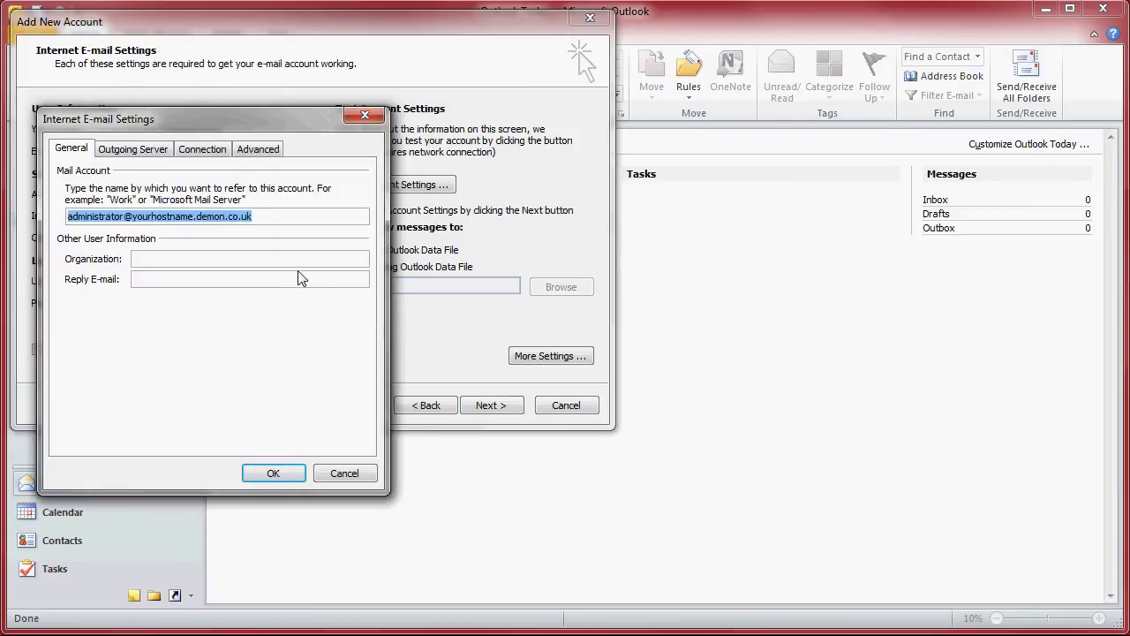
click(134, 149)
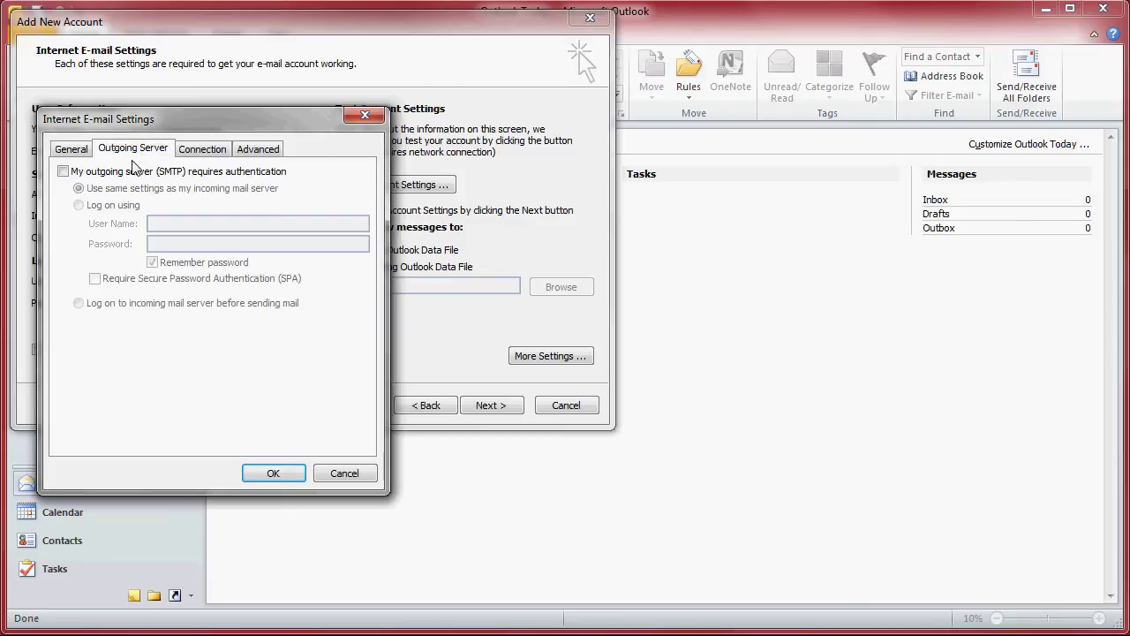
click(124, 177)
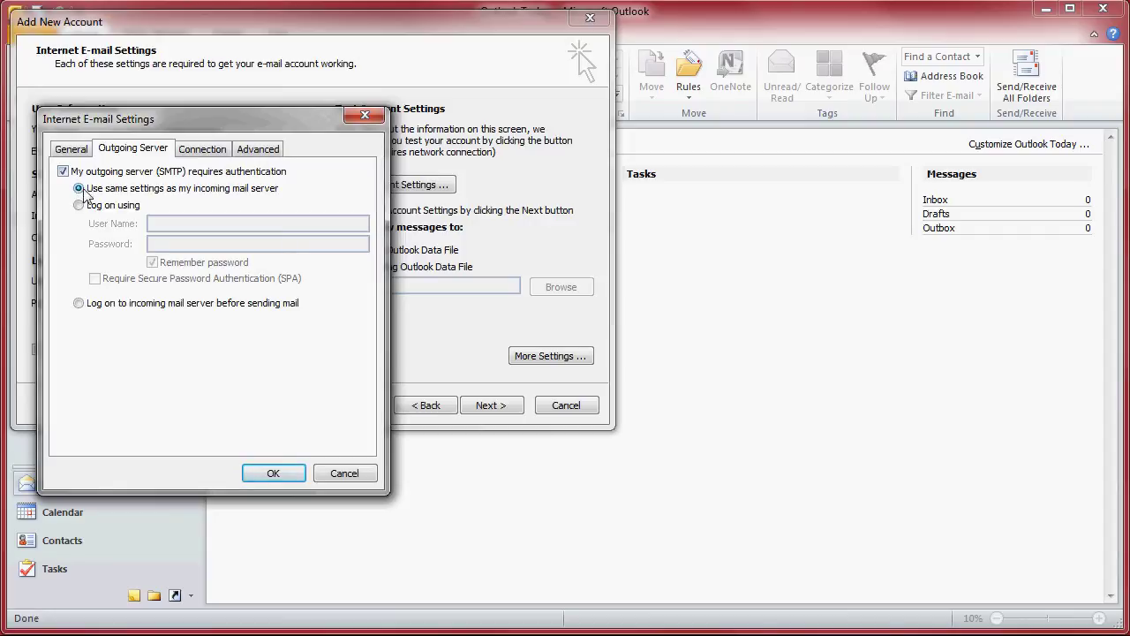
Require an encrypted SSL connection for the incoming POP3 server and set the outgoing server's encryption to TLS
click(259, 154)
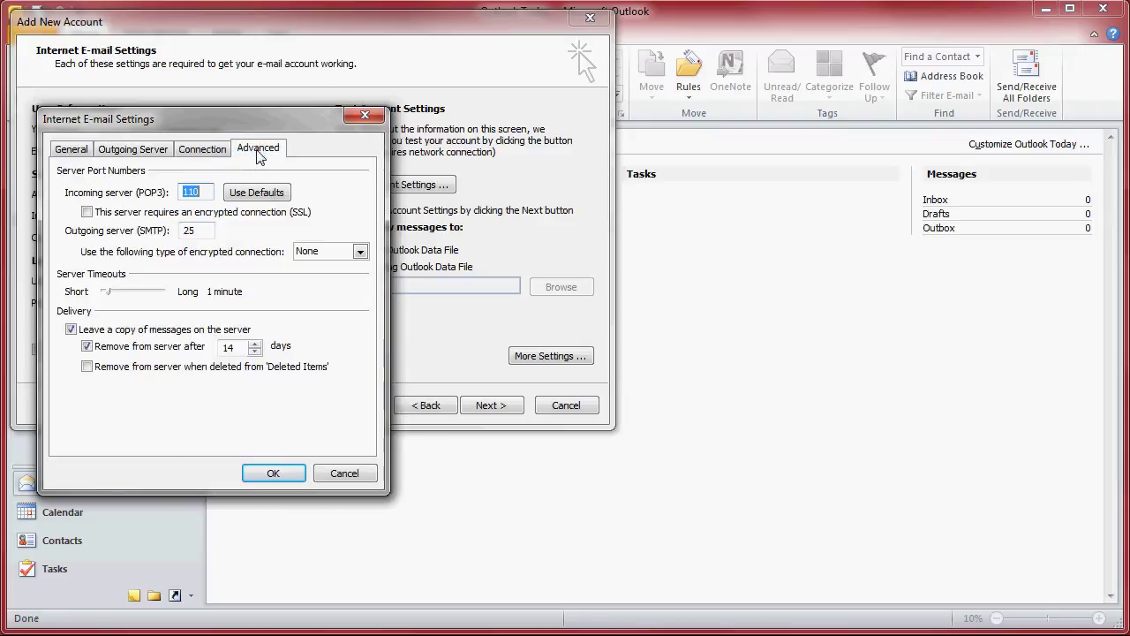
click(86, 212)
click(320, 255)
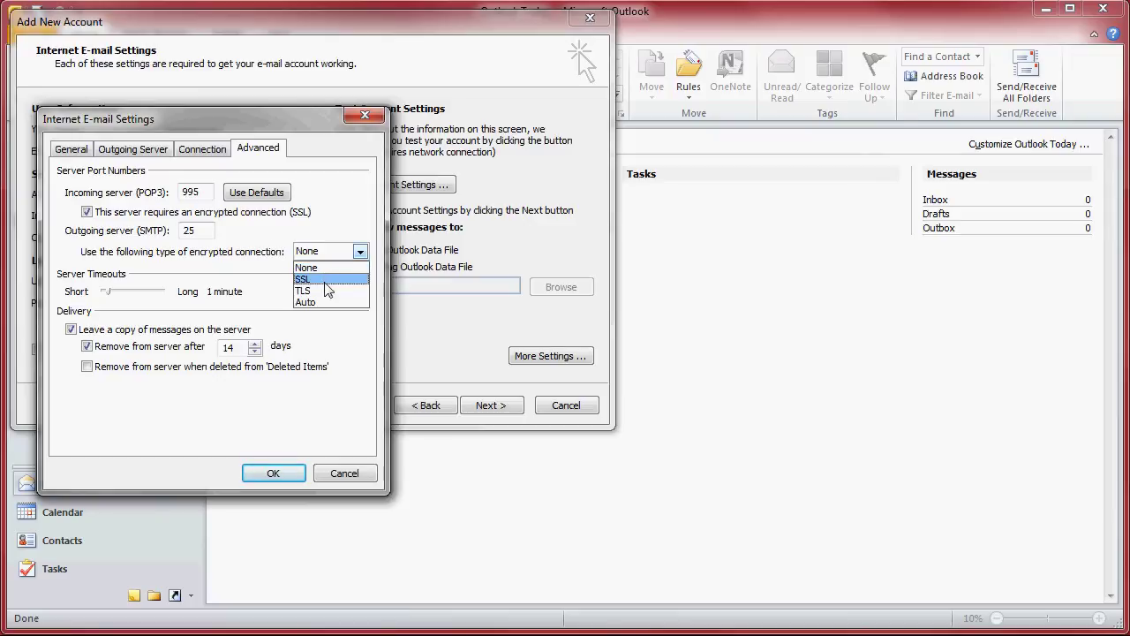
click(323, 291)
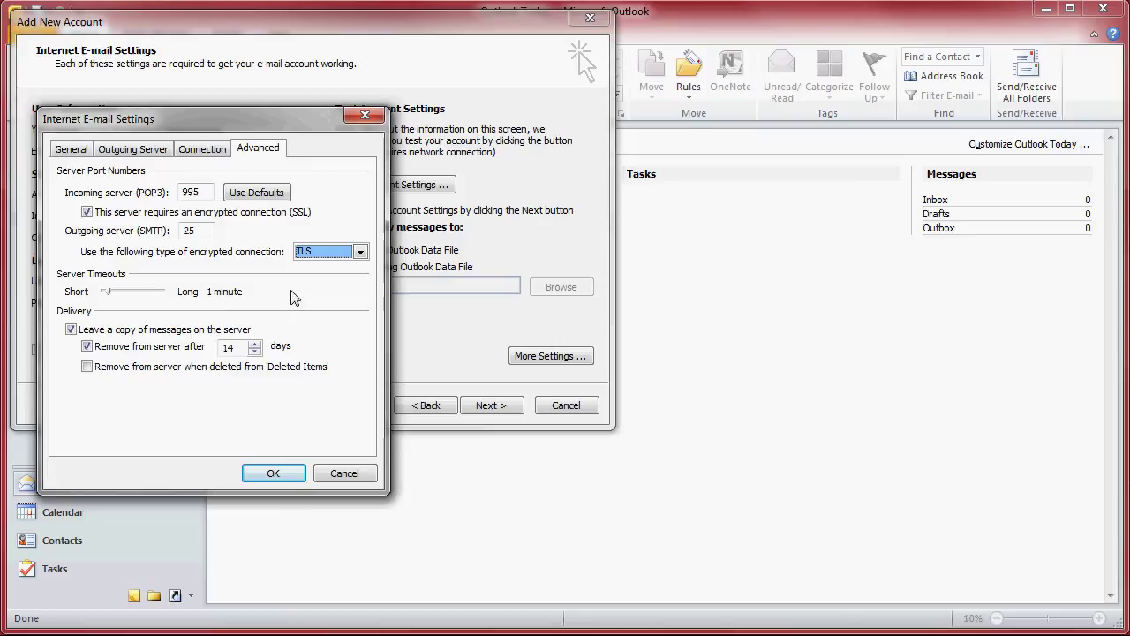
Turn off removing messages from the server after 14 days, accept the additional settings and run the account test
click(87, 347)
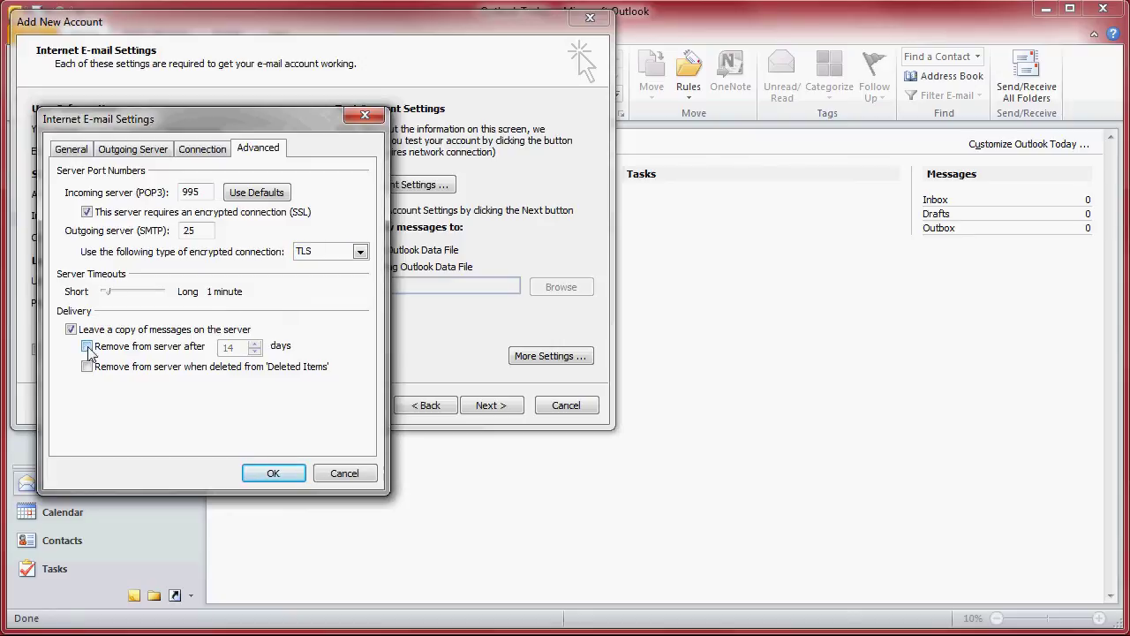
click(275, 475)
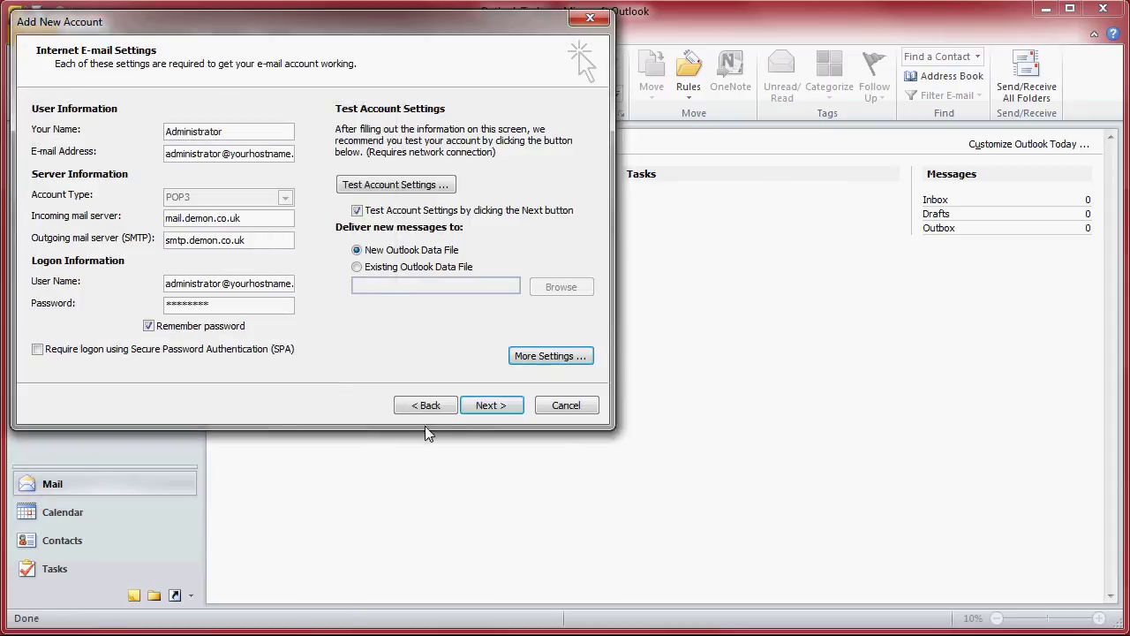
click(477, 408)
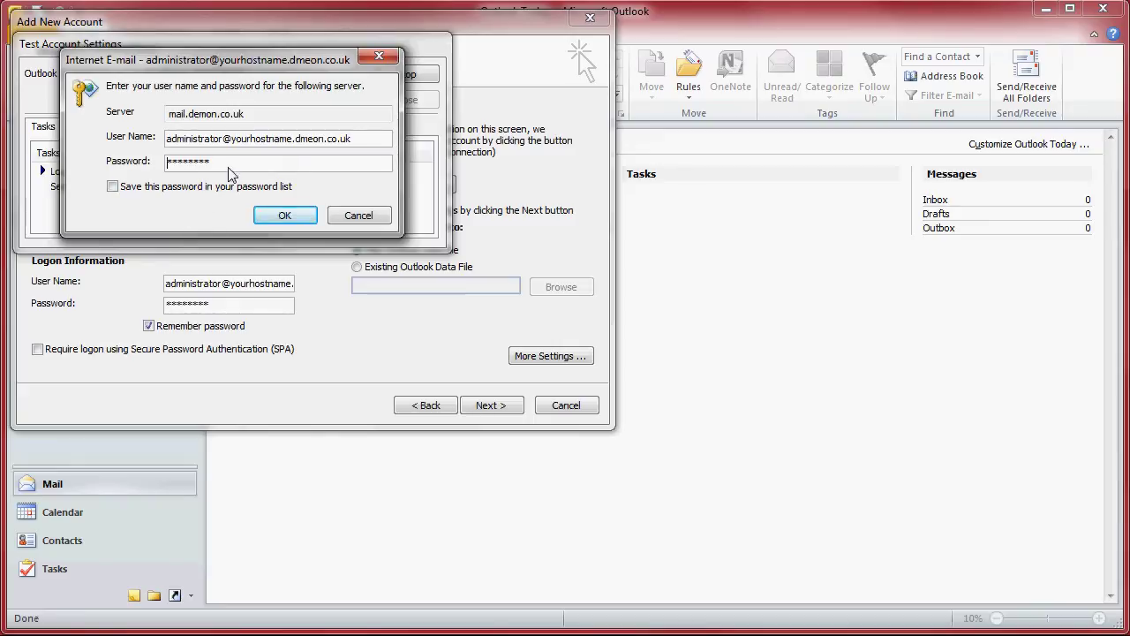
Re-enter the account password in the server logon, correct the user name's domain to demon.co.uk, and submit with the password saved
drag(229, 168, 123, 168)
text(********)
click(306, 139)
key(BackSpace)
text(m)
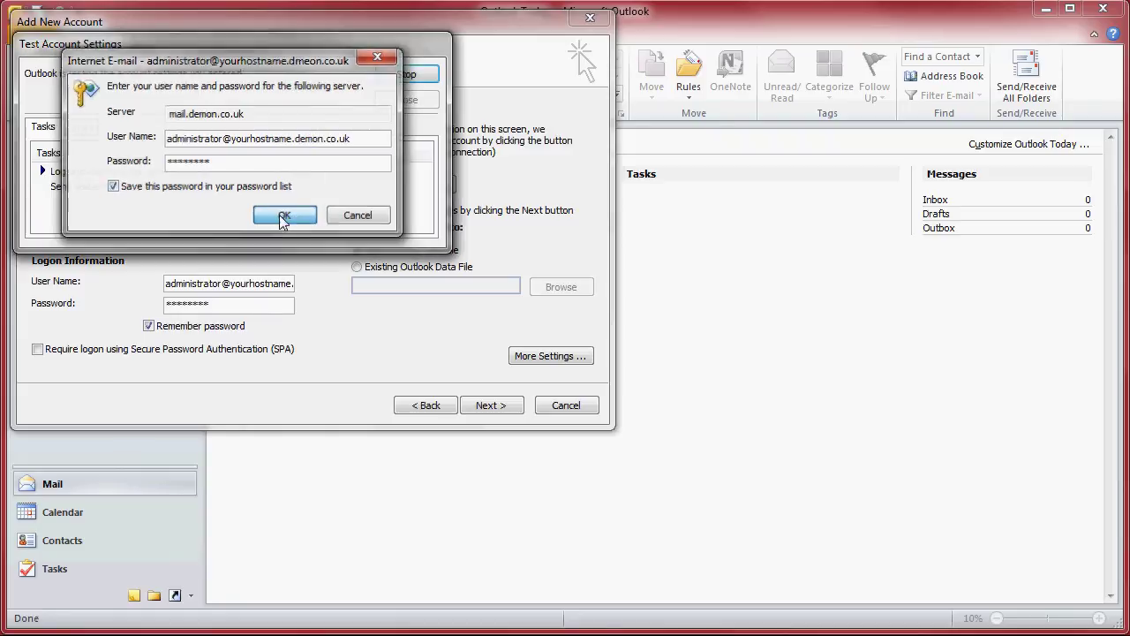
click(283, 216)
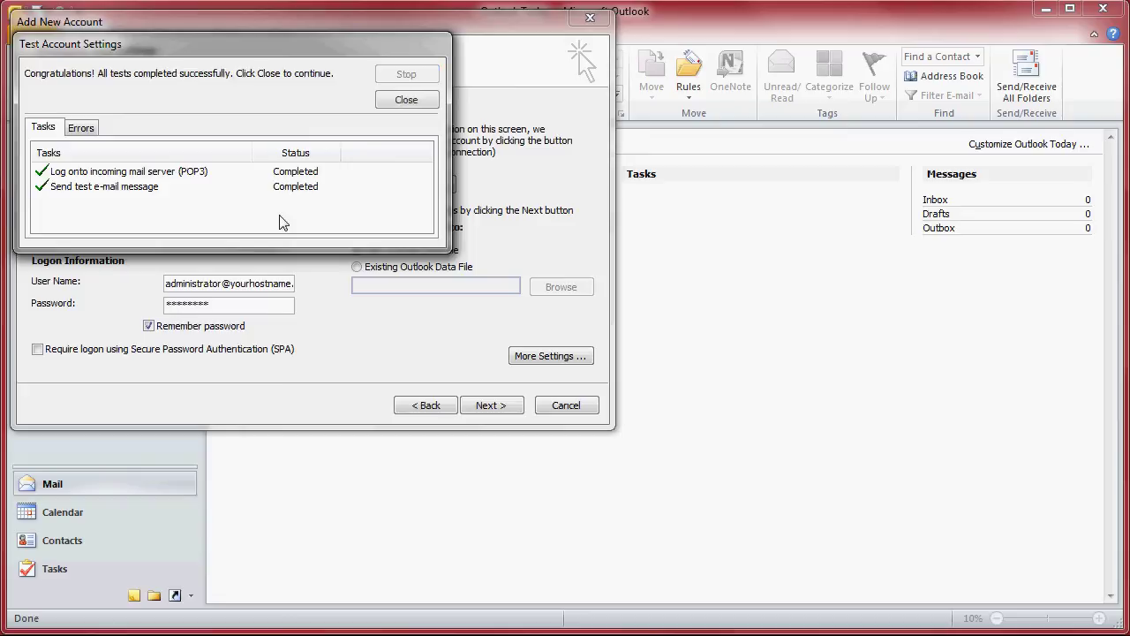
Close the account test and finish the new account setup
click(394, 101)
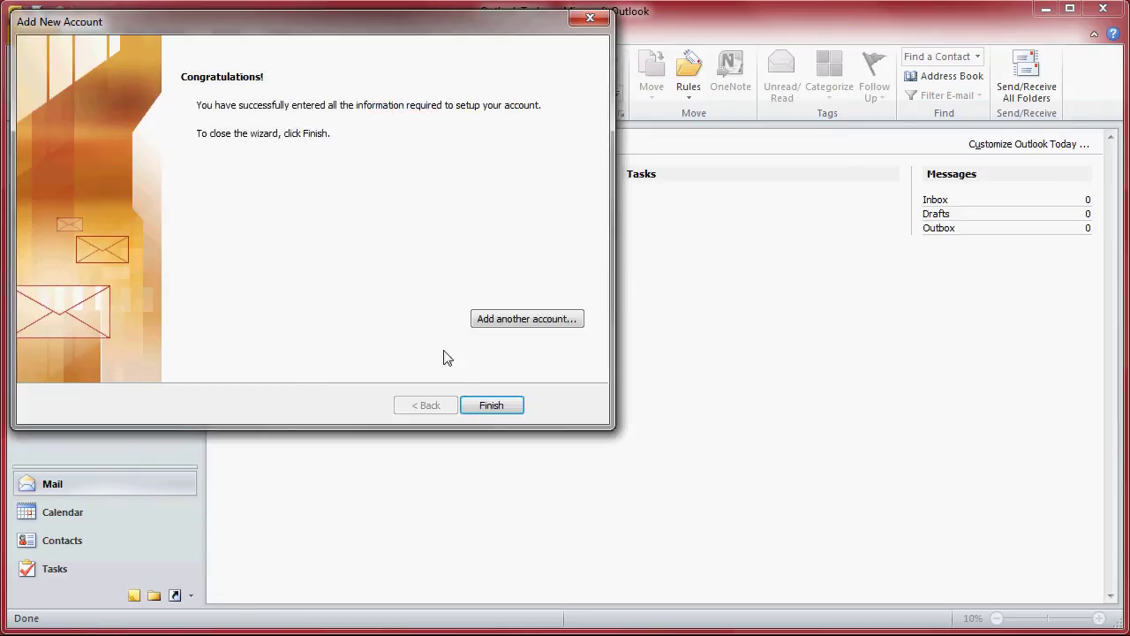
click(491, 406)
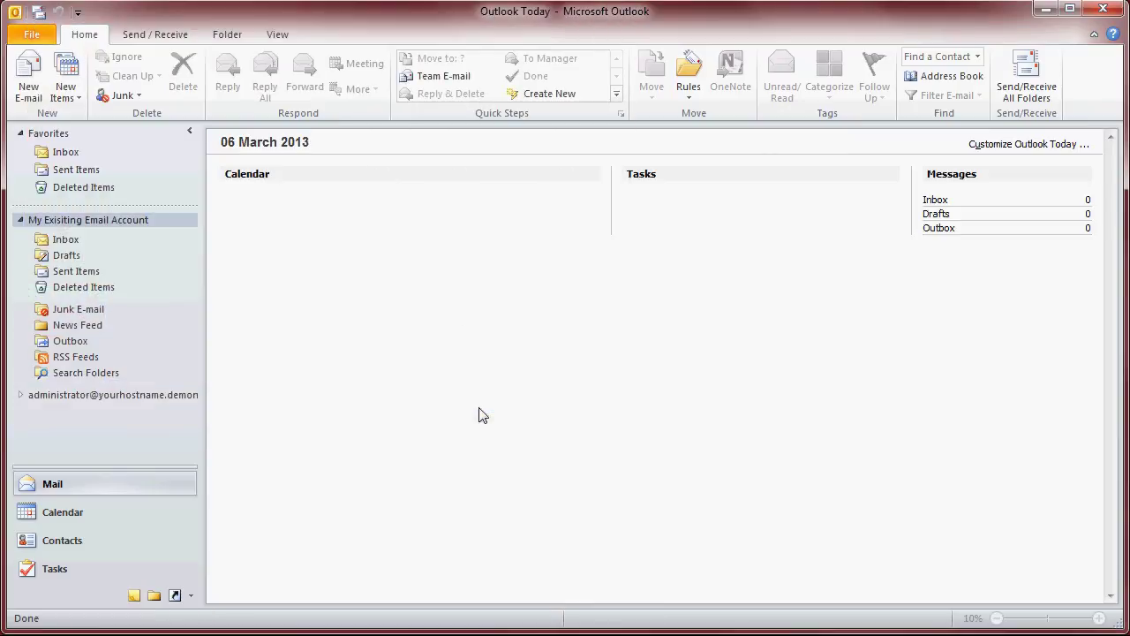
Open the new account's Inbox and send and receive mail for all folders
click(150, 395)
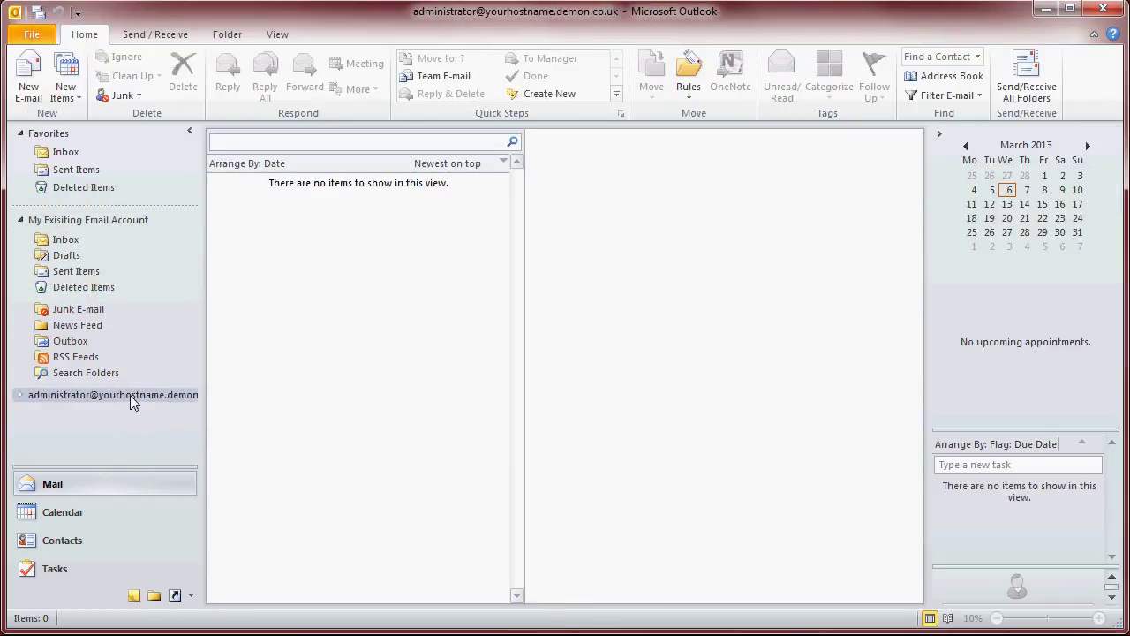
click(21, 396)
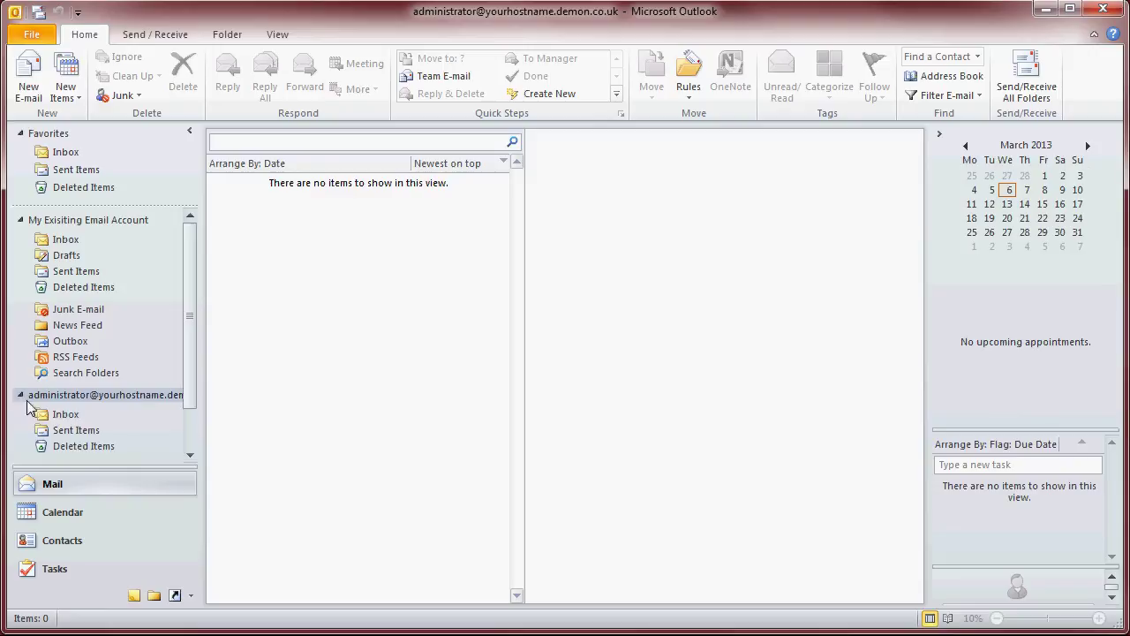
click(58, 415)
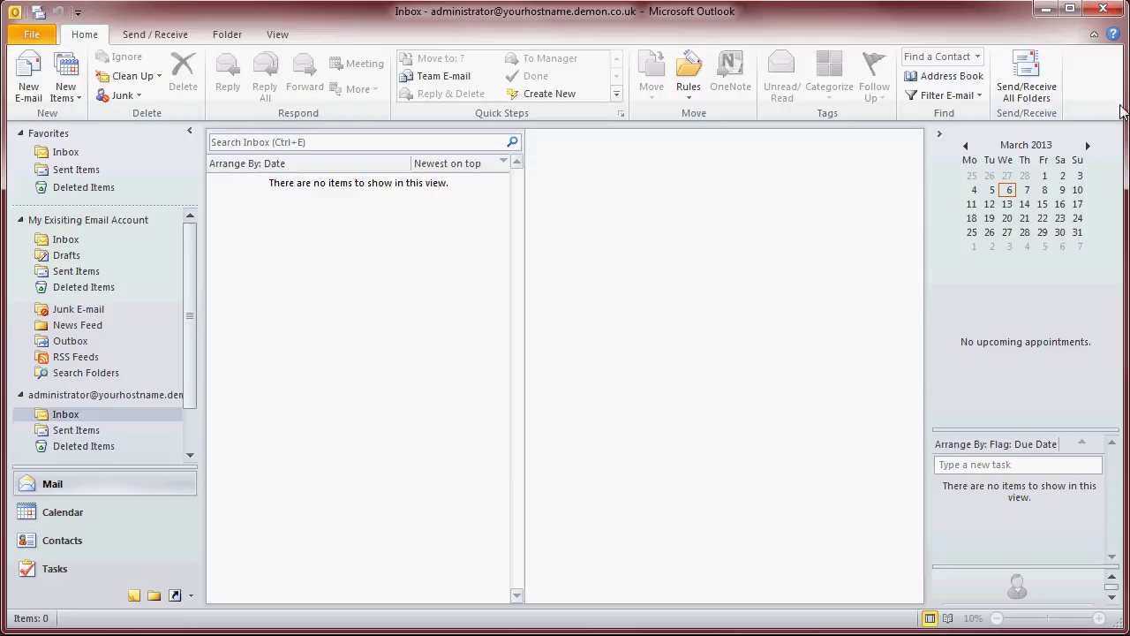
click(1026, 86)
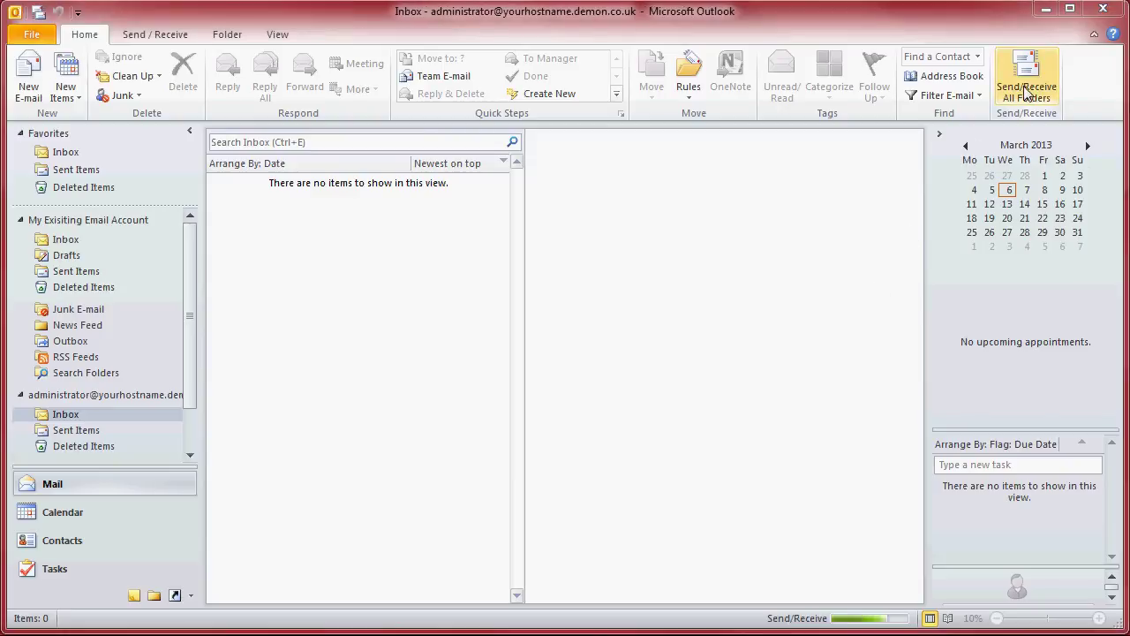